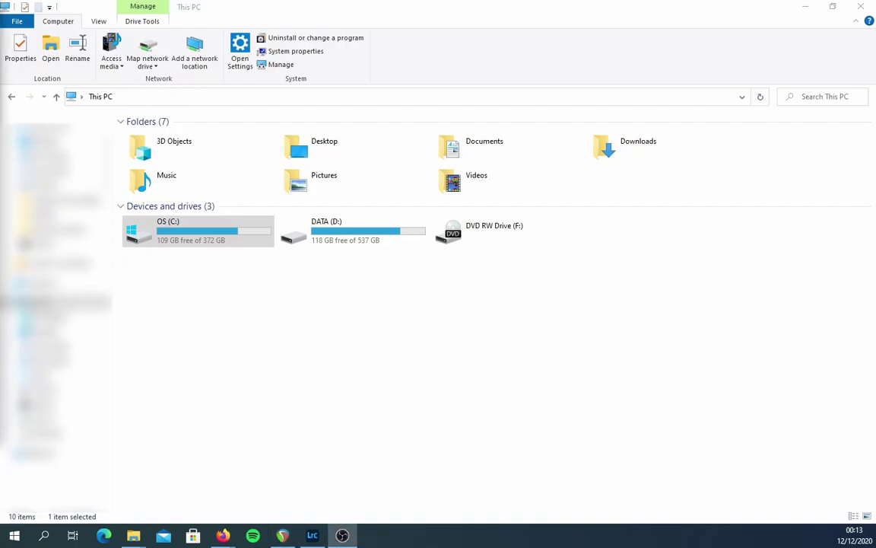
- Navigate to C:\Program Files\Capture One\Capture One 20\Film Curves and scroll right to the Fujifilm curves
double_click(216, 239)
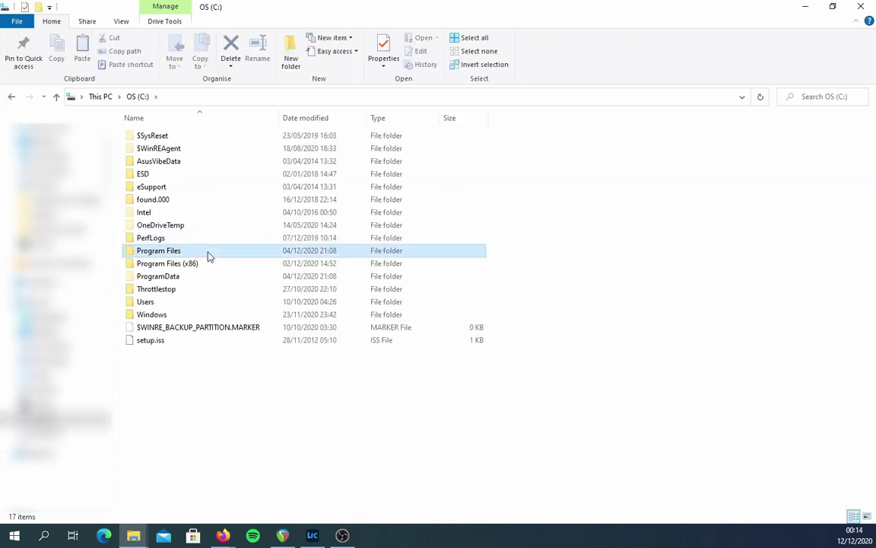
double_click(209, 252)
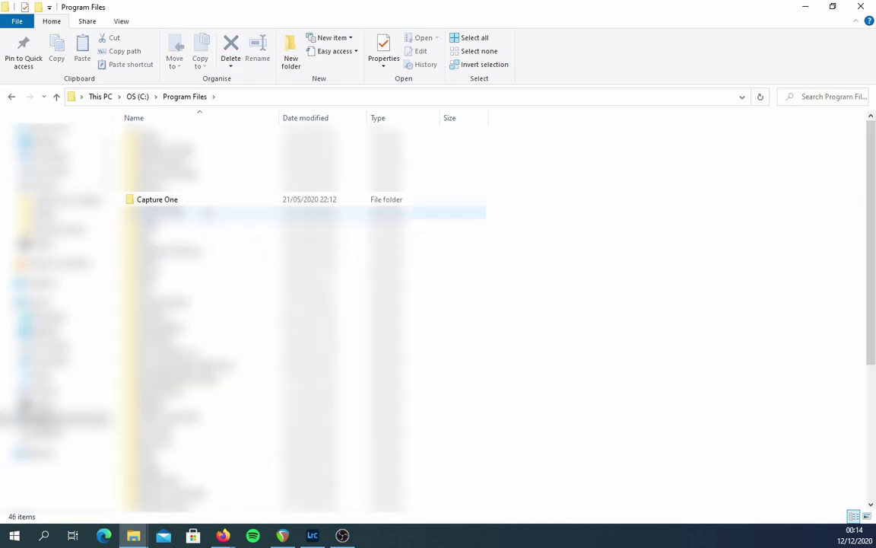
double_click(201, 200)
double_click(197, 145)
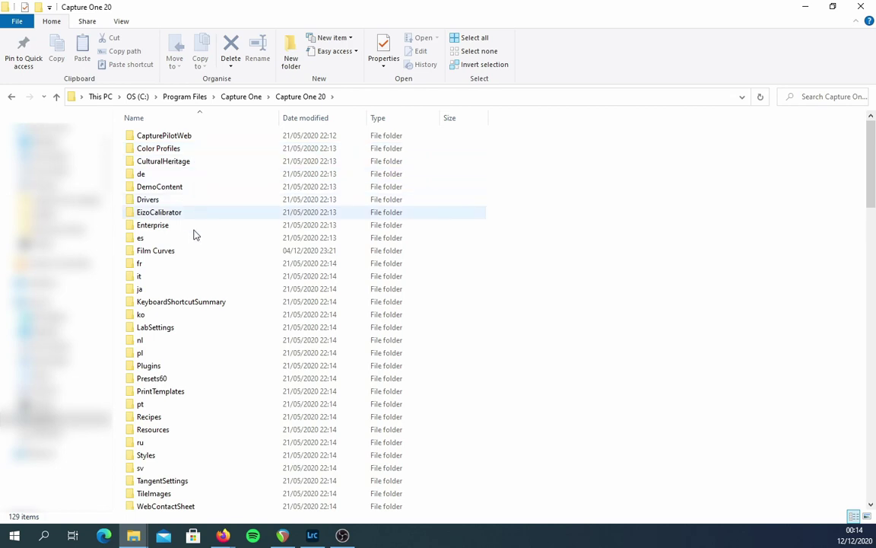
double_click(189, 254)
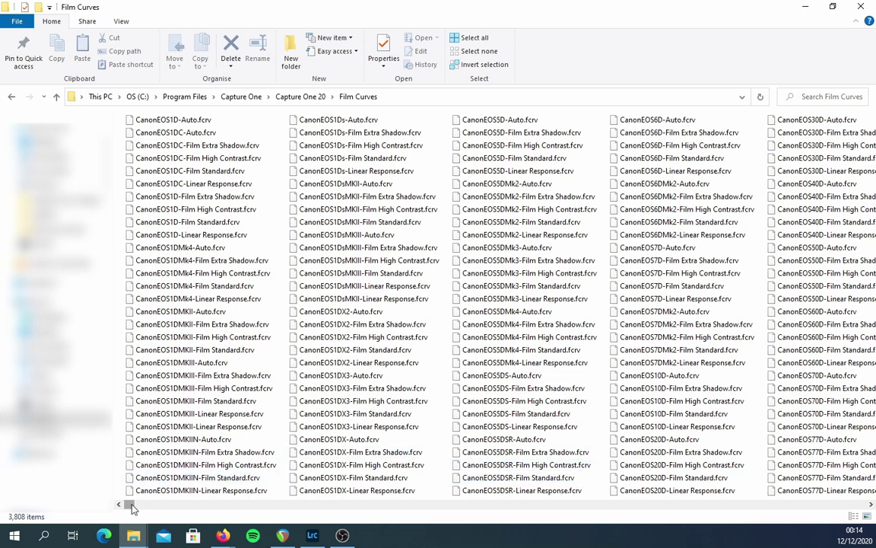
left_click_drag(135, 508, 368, 503)
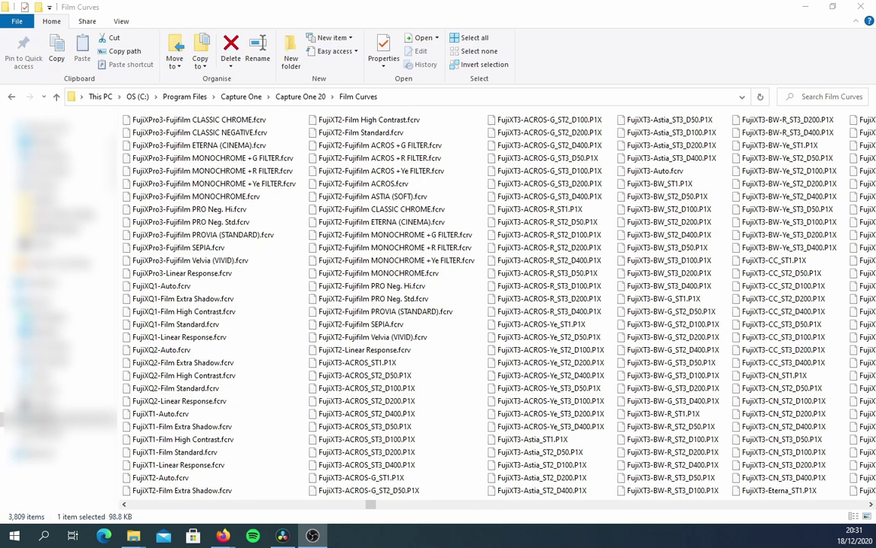
- Select the ten FujiXH1 CLASSIC CHROME curve files, then scroll right to the FujiXT3 CN curves
left_click(434, 375)
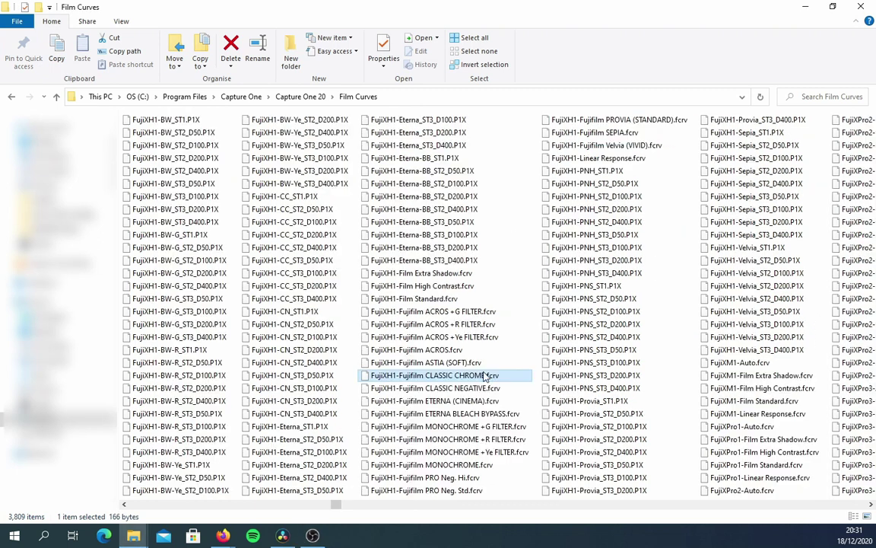
left_click(325, 199, "ctrl")
left_click(327, 210, "ctrl")
left_click(329, 222, "ctrl")
left_click(329, 234, "ctrl")
left_click(330, 247, "ctrl")
left_click(330, 260, "ctrl")
left_click(330, 273, "ctrl")
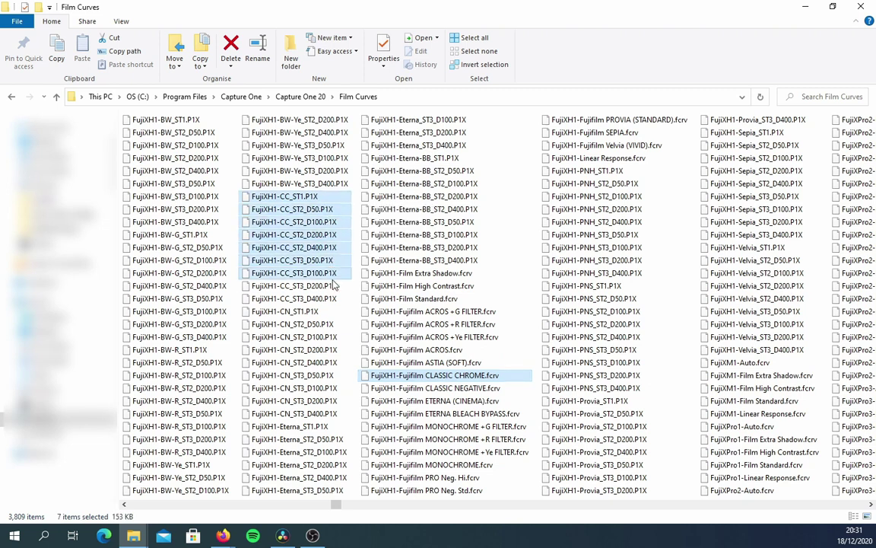
left_click(331, 285, "ctrl")
left_click(331, 298, "ctrl")
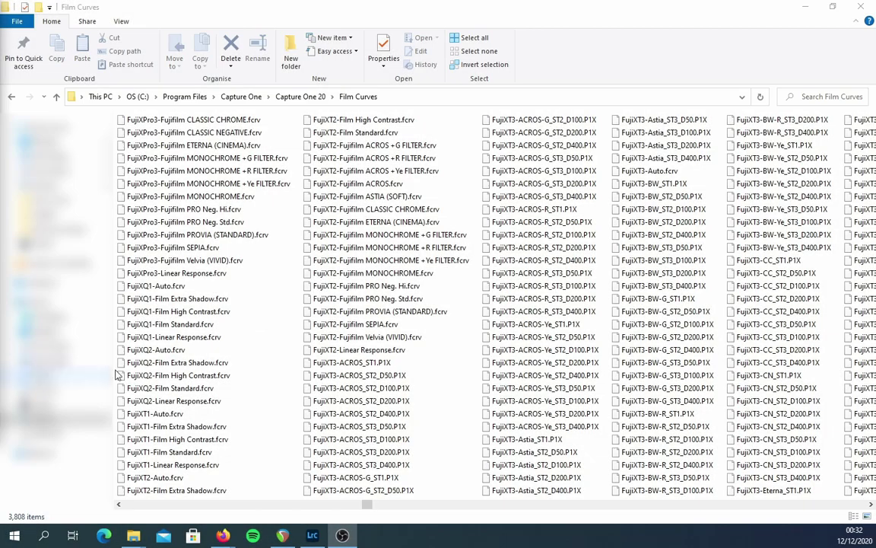
left_click(872, 505)
left_click(872, 505)
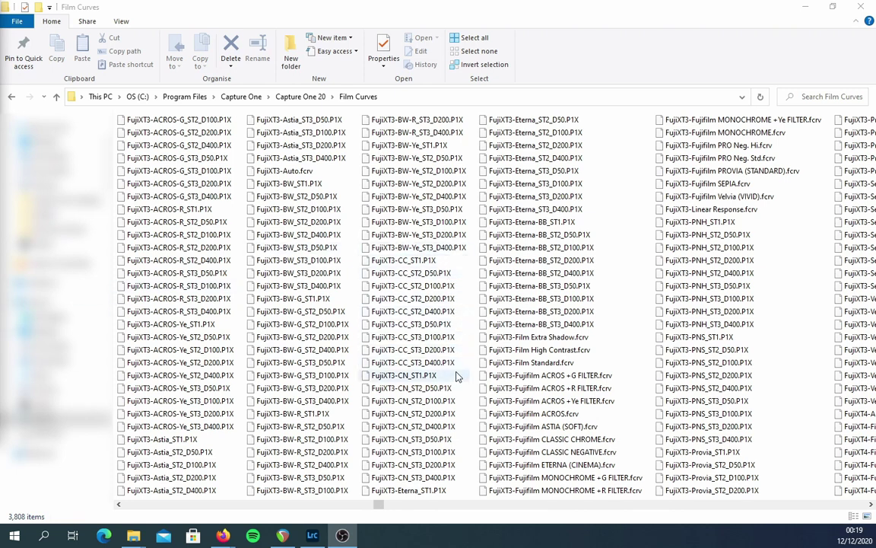
- Copy FujiXT3-CN_ST1 through CN_ST3_D400 plus the FujiXT3 CLASSIC NEGATIVE curve
left_click(456, 382)
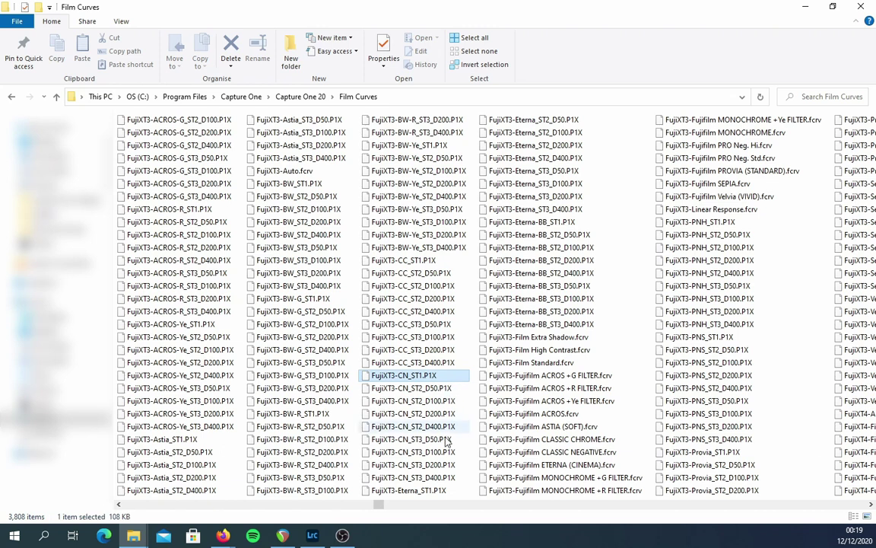
left_click(451, 478, "shift")
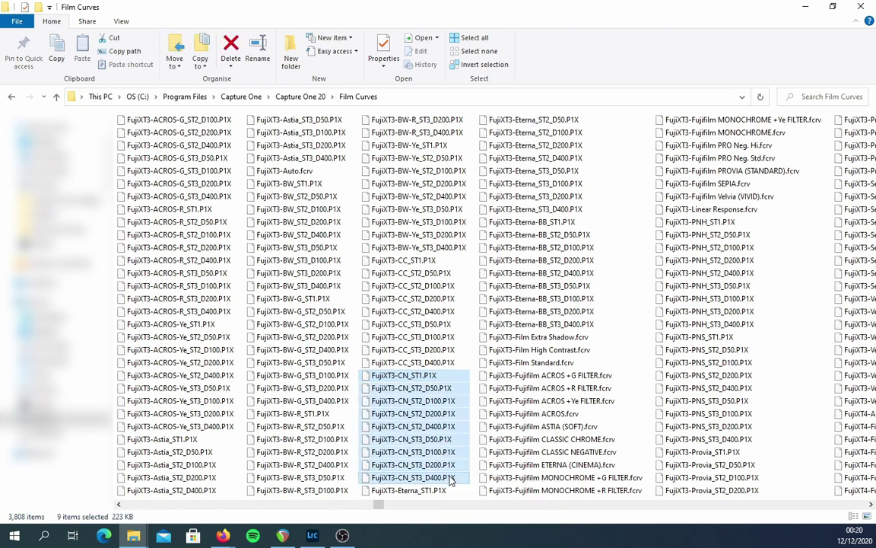
left_click(545, 454, "ctrl")
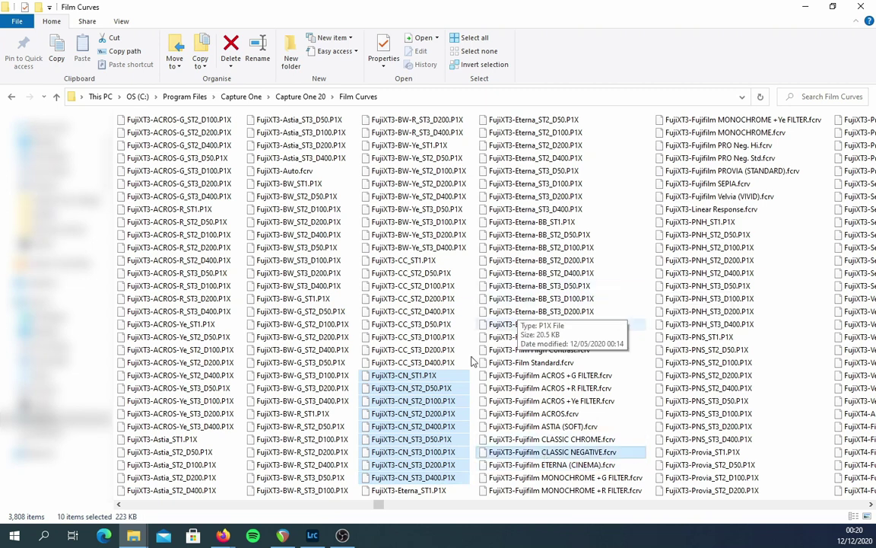
right_click(432, 414)
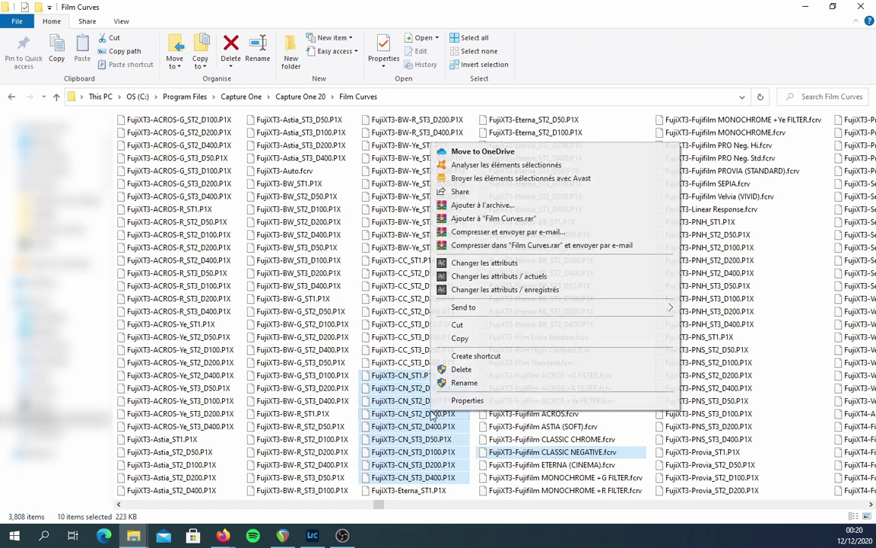
left_click(461, 338)
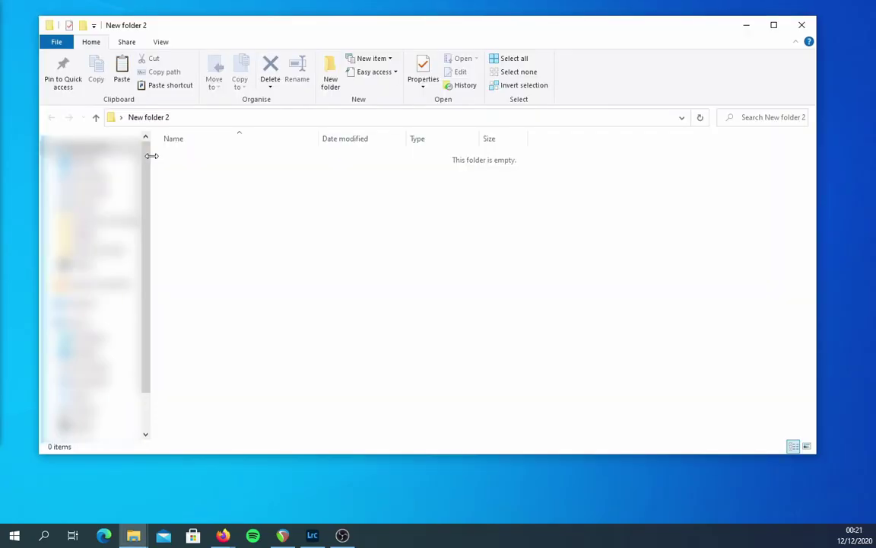
- Paste the ten copied curve files into New folder 2
right_click(305, 194)
left_click(380, 280)
left_click(381, 320)
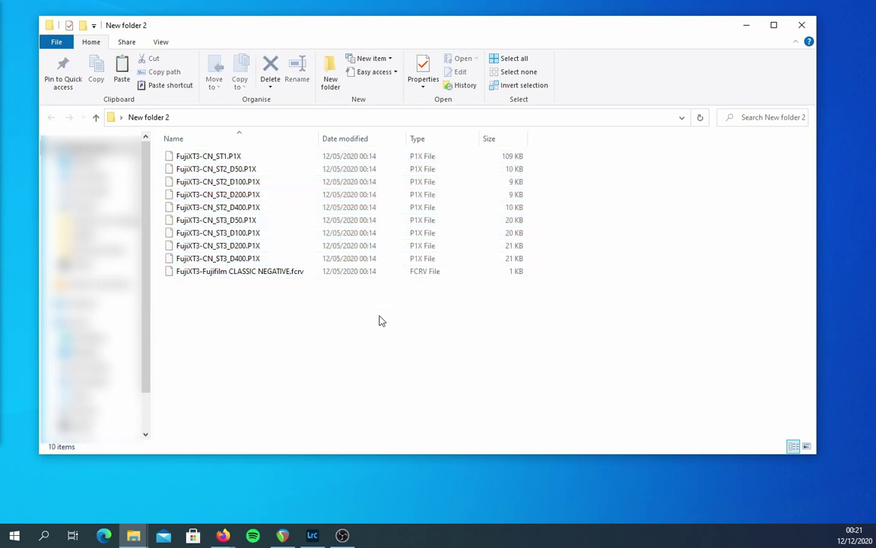
- Rename the first two CN files from FujiXT3 to FujiXH1, starting with FujiXH1-CN_ST1.P1X
left_click(235, 164)
right_click(236, 162)
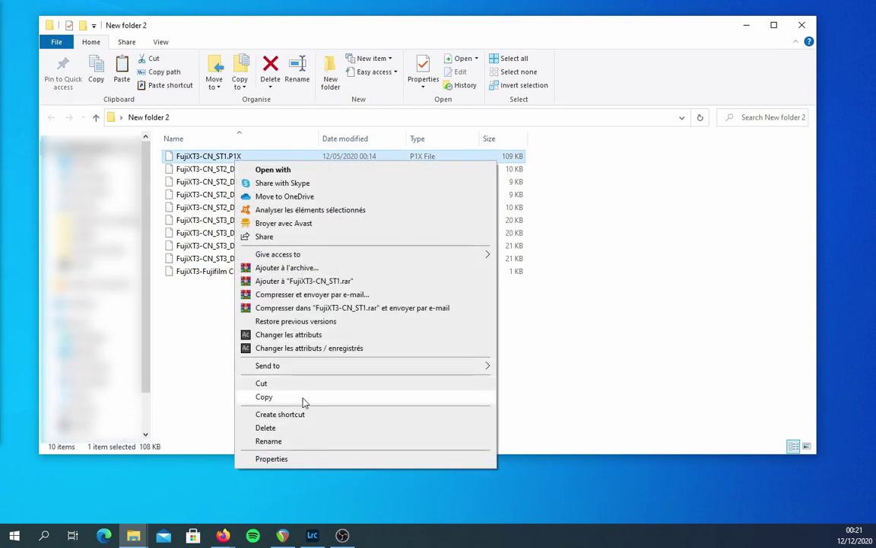
left_click(300, 446)
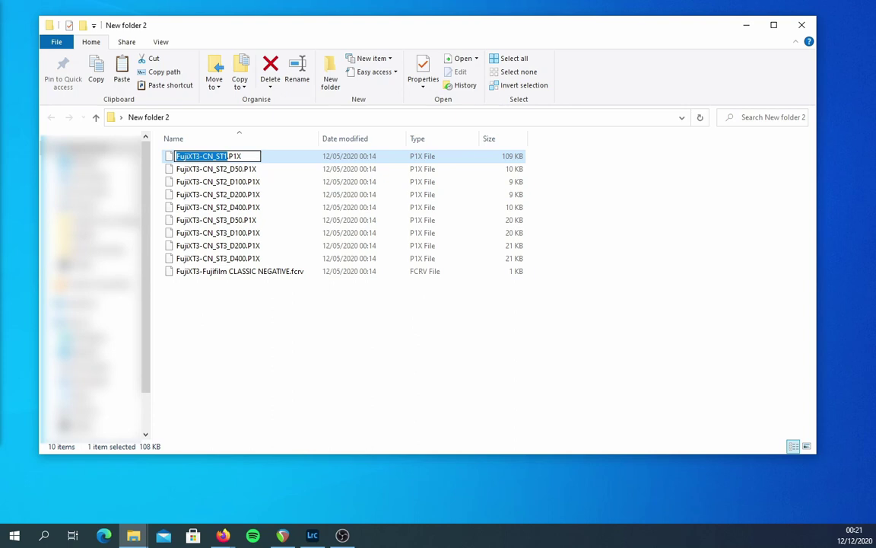
left_click(202, 156)
key("BackSpace")
key("BackSpace")
type("H1")
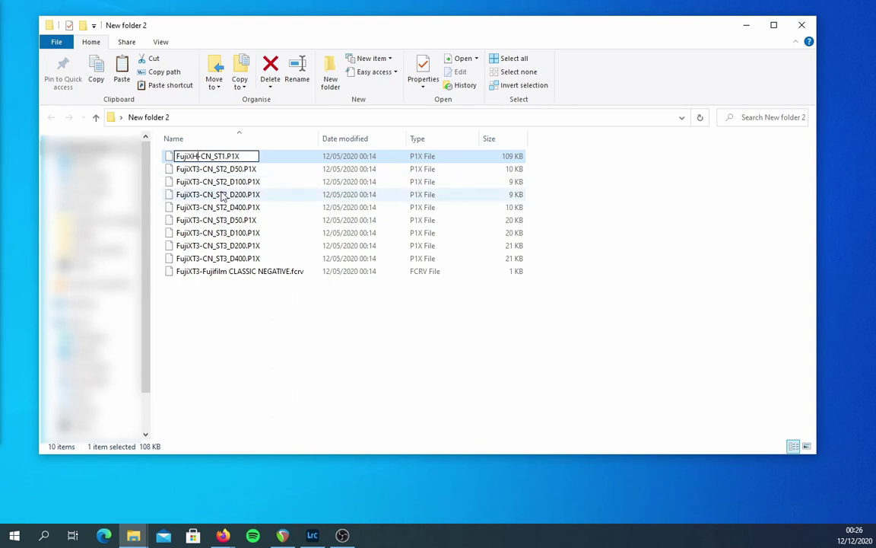
left_click(231, 169)
right_click(231, 169)
left_click(303, 453)
left_click(201, 169)
key("BackSpace")
key("BackSpace")
type("H1")
- Rename the third, fourth and fifth CN files from FujiXT3 to FujiXH1
right_click(203, 182)
left_click(255, 458)
left_click(199, 182)
key("BackSpace")
key("BackSpace")
type("H1")
right_click(197, 194)
left_click(251, 471)
left_click(200, 194)
key("BackSpace")
key("BackSpace")
type("H1")
right_click(202, 207)
left_click(244, 486)
left_click(202, 207)
key("BackSpace")
key("BackSpace")
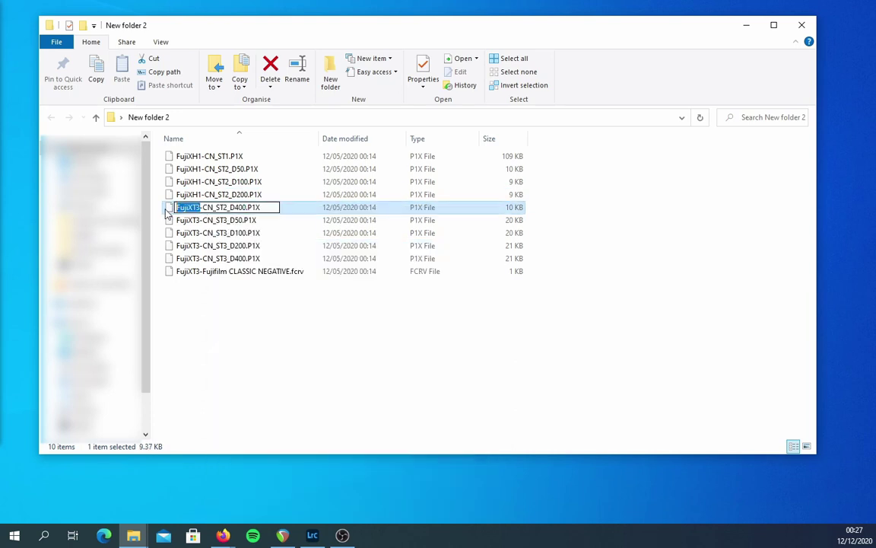
type("H1")
- Rename the sixth and seventh CN files to FujiXH1, including FujiXH1-CN_ST2_D400.P1X
right_click(201, 220)
left_click(247, 500)
right_click(201, 220)
left_click(244, 500)
left_click(199, 219)
key("BackSpace")
key("BackSpace")
type("H1")
right_click(203, 233)
left_click(253, 496)
left_click(199, 232)
key("BackSpace")
key("BackSpace")
type("H1")
- Rename the eighth and ninth CN files to FujiXH1, ending with FujiXH1-CN_ST3_D400.P1X
right_click(202, 246)
left_click(236, 496)
left_click(199, 246)
key("BackSpace")
key("BackSpace")
type("H1")
right_click(203, 258)
left_click(251, 496)
left_click(200, 259)
key("BackSpace")
key("BackSpace")
type("H1")
left_click(223, 304)
- Rename the CLASSIC NEGATIVE curve from FujiXT3 to FujiXPro2
right_click(202, 271)
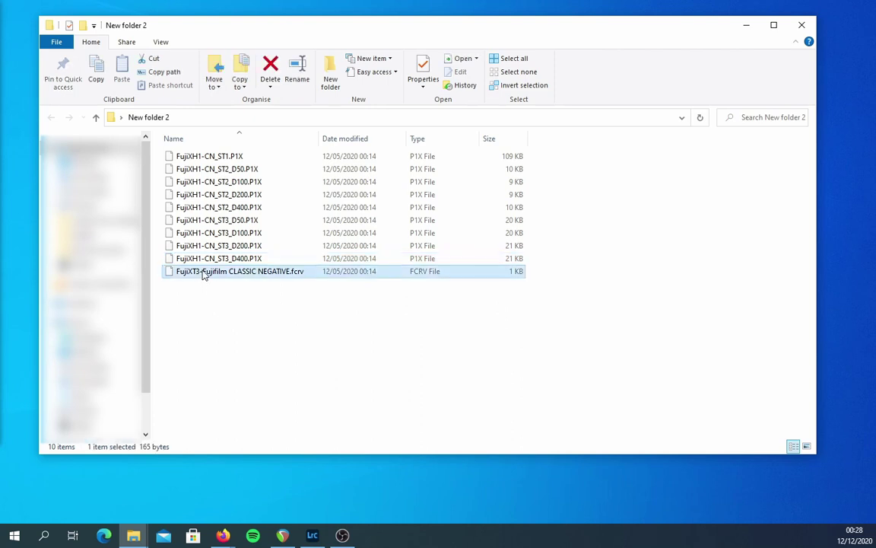
left_click(253, 496)
left_click(199, 271)
key("BackSpace")
key("BackSpace")
type("Pro2")
left_click(317, 318)
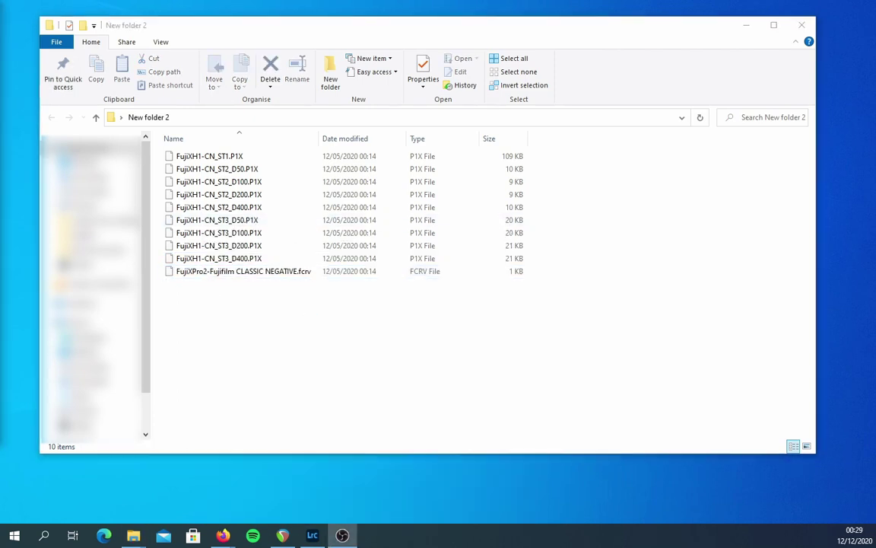
- Arrange the New folder 2 and Film Curves windows side by side
left_click_drag(816, 215, 782, 220)
left_click_drag(484, 234, 257, 230)
left_click(134, 536)
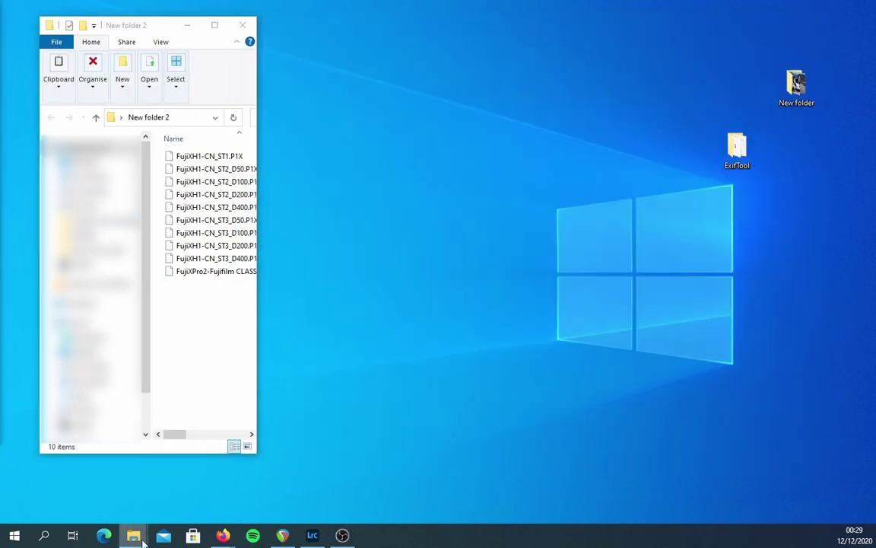
left_click(592, 483)
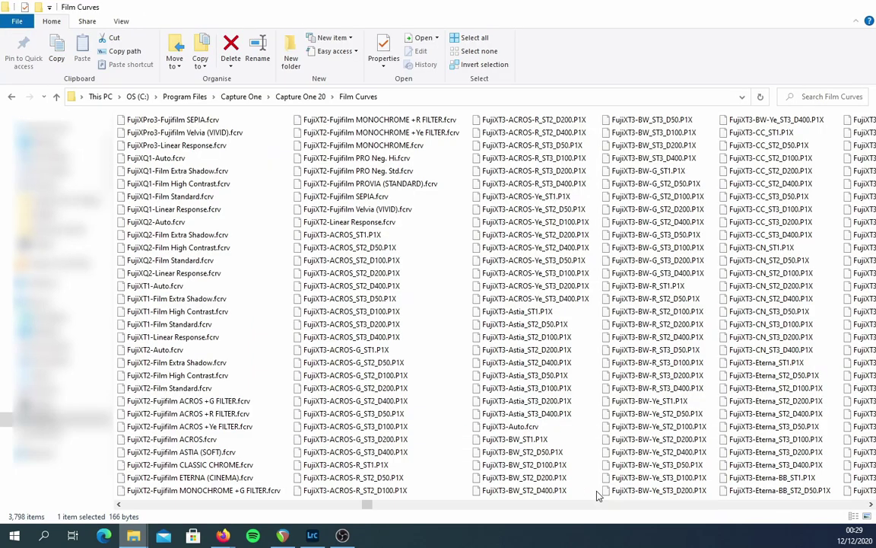
double_click(712, 14)
left_click_drag(316, 15, 585, 41)
- Drag the ten curve files into Film Curves, approve administrator access, and maximize Film Curves
left_click_drag(196, 303, 509, 219)
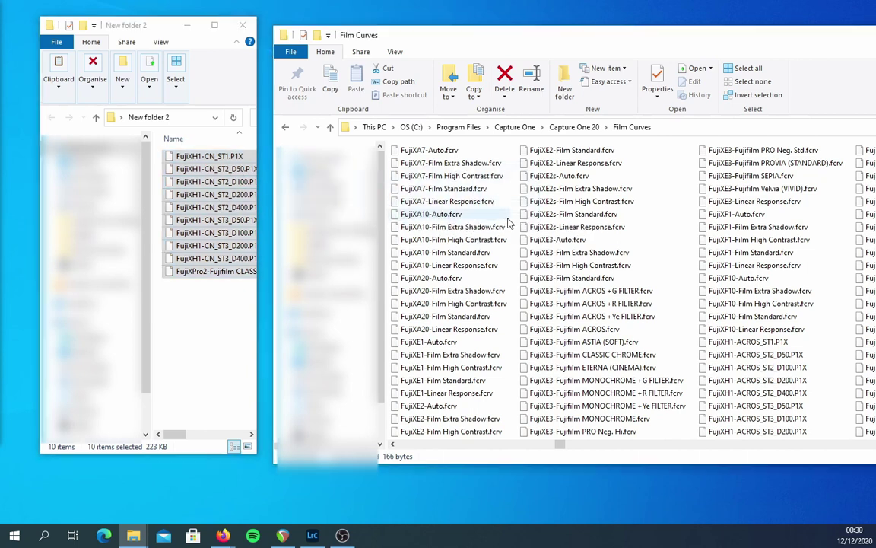
left_click(374, 190)
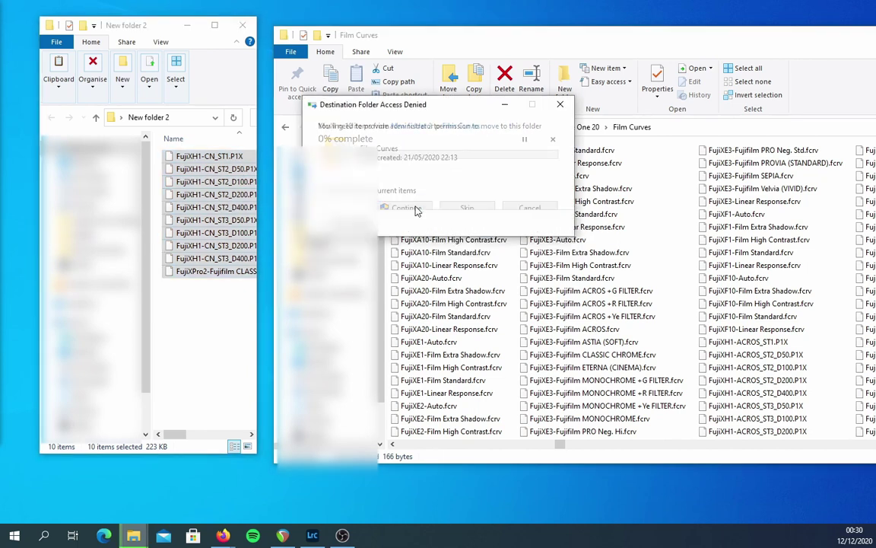
left_click(403, 208)
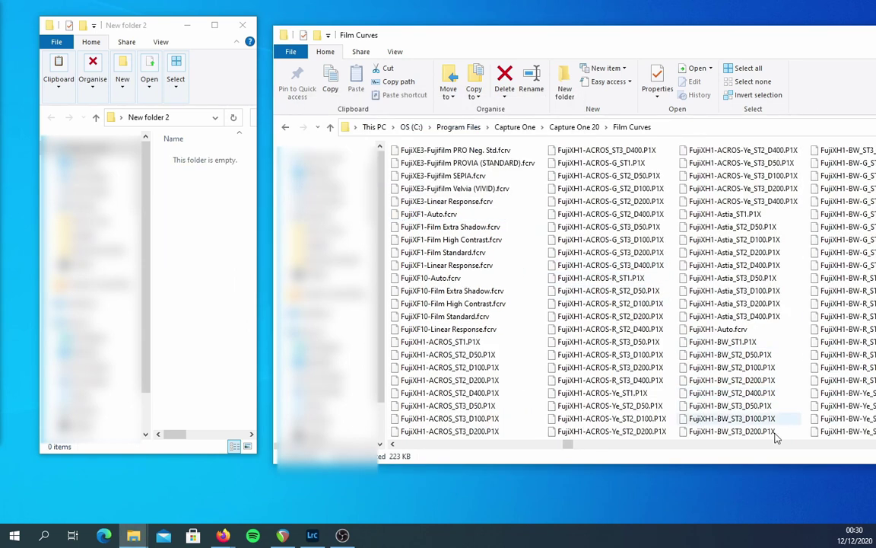
left_click_drag(694, 36, 781, 32)
left_click(781, 35)
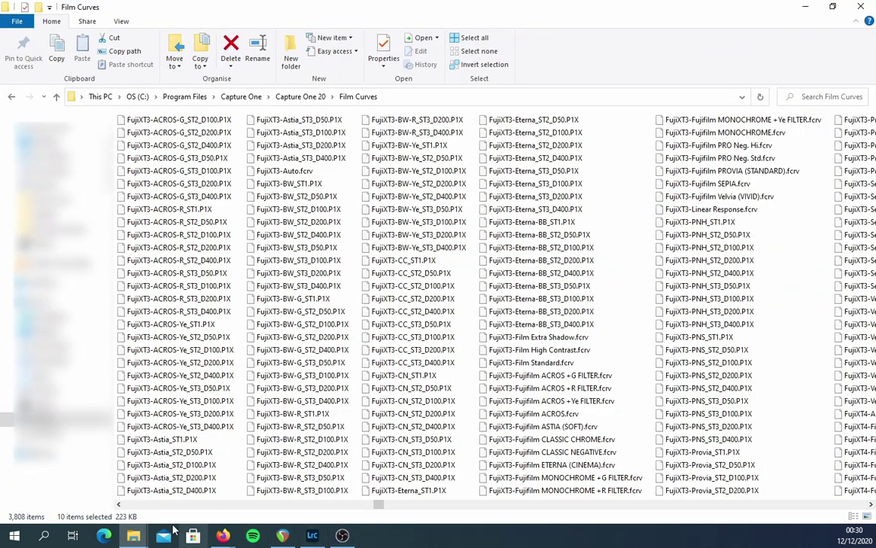
left_click(118, 504)
left_click(118, 503)
left_click(118, 504)
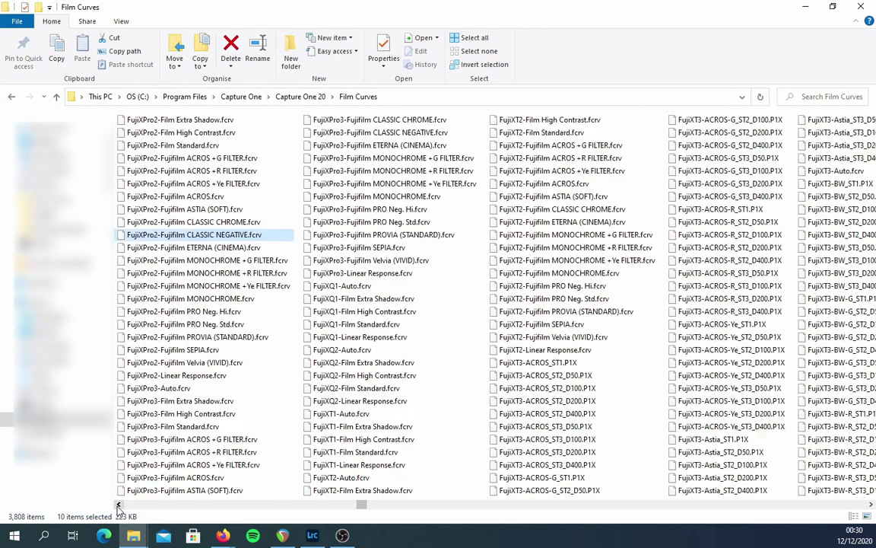
left_click(118, 503)
left_click(118, 506)
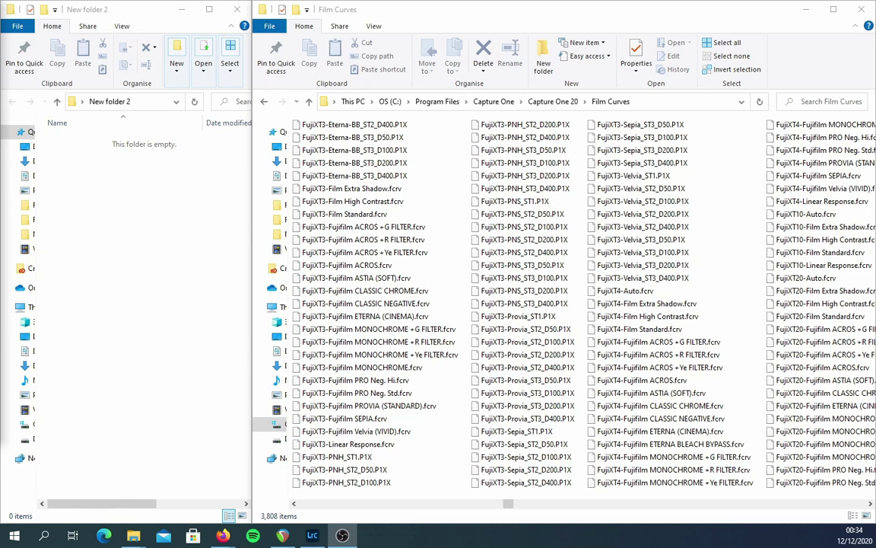
- Copy the FujiXT4-Fujifilm ETERNA BLEACH BYPASS.fcrv curve into New folder 2
left_click(296, 504)
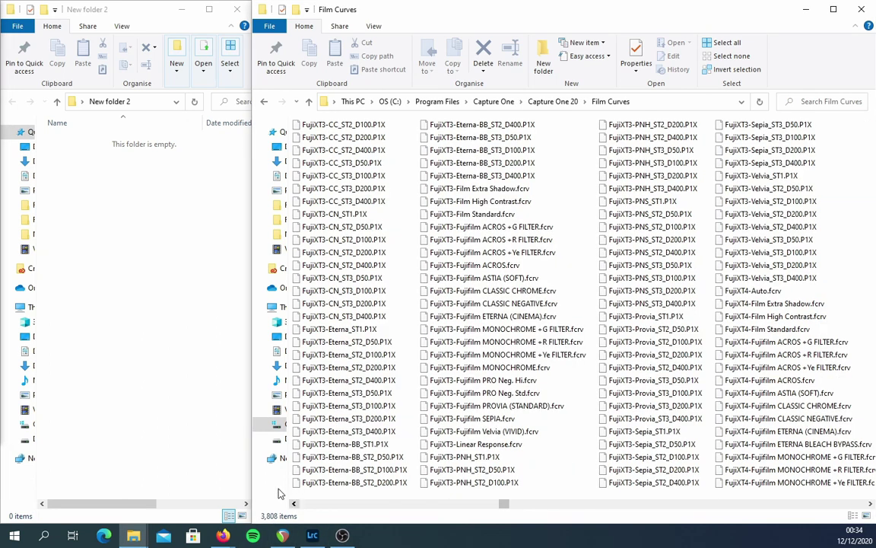
left_click(319, 445)
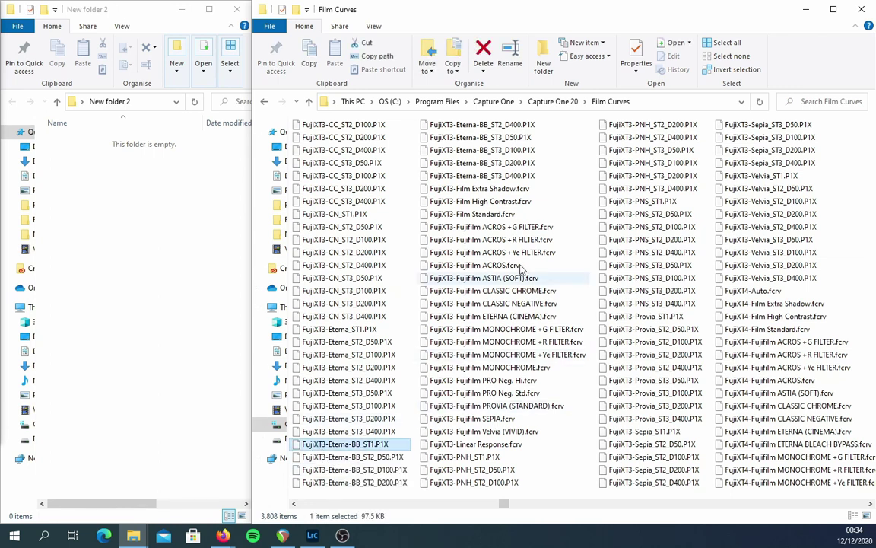
left_click(530, 176, "shift")
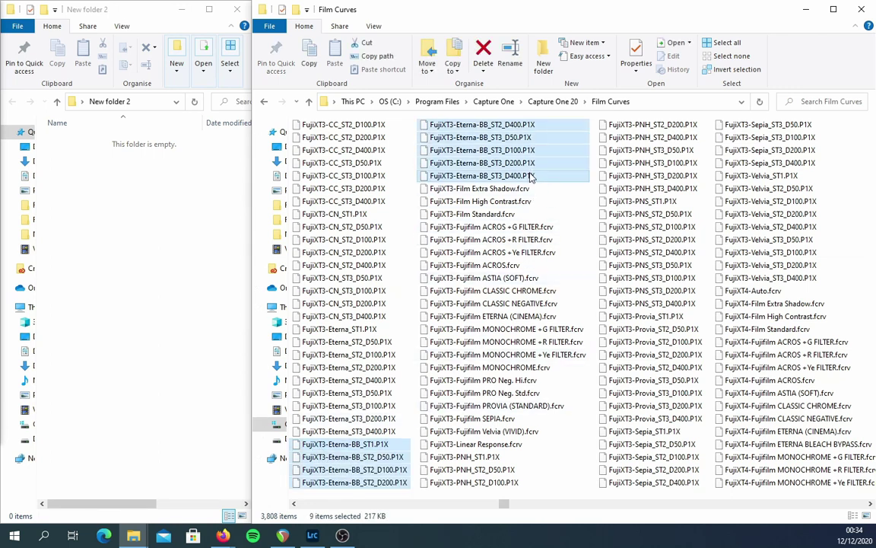
left_click(806, 445)
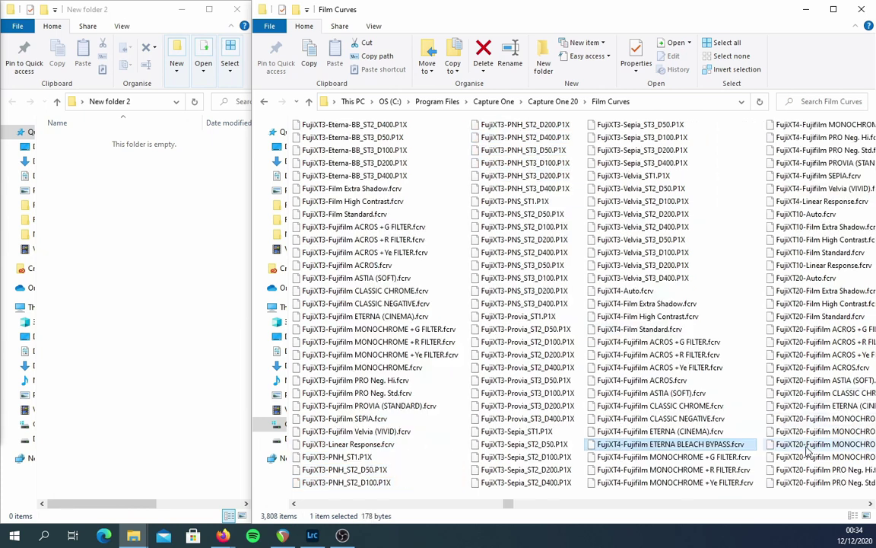
right_click(604, 443)
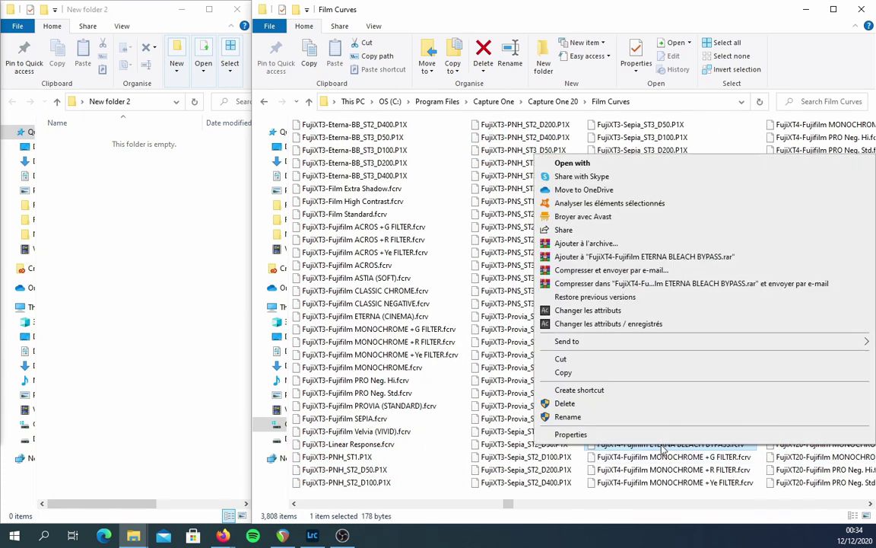
left_click(562, 372)
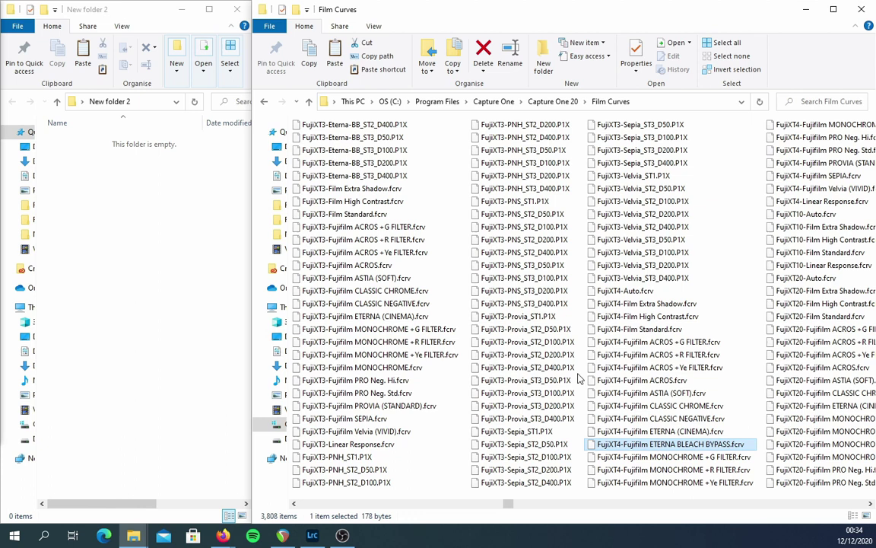
right_click(99, 215)
left_click(127, 294)
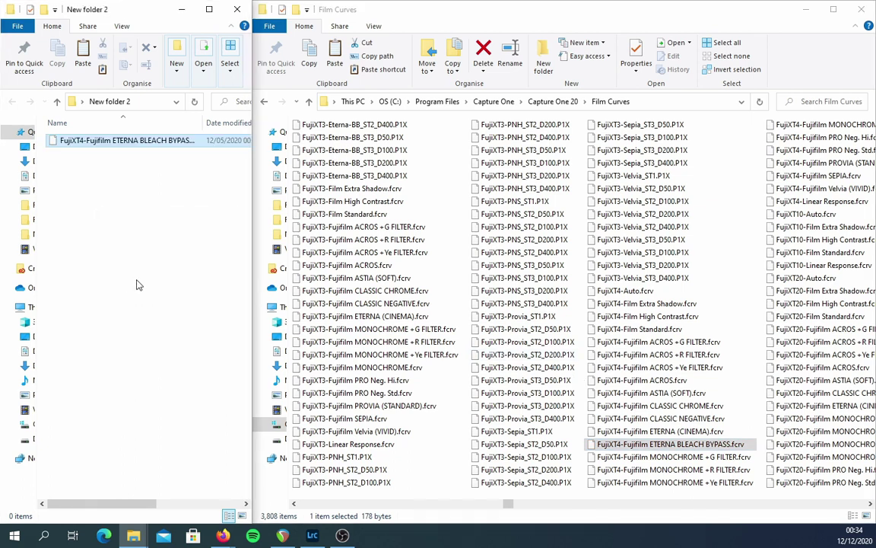
- Rename the pasted curve from FujiXT4 to FujiXT3 and move it into Film Curves with administrator approval
right_click(84, 146)
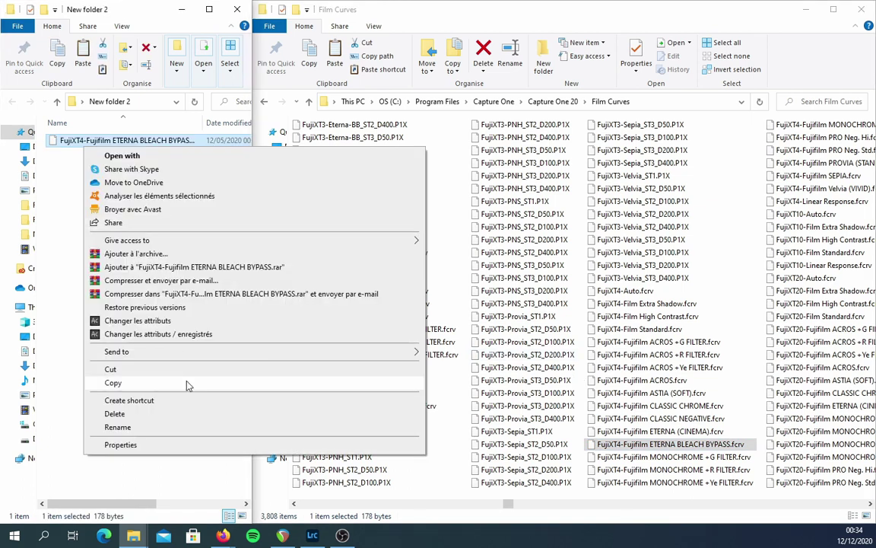
left_click(152, 432)
left_click(87, 141)
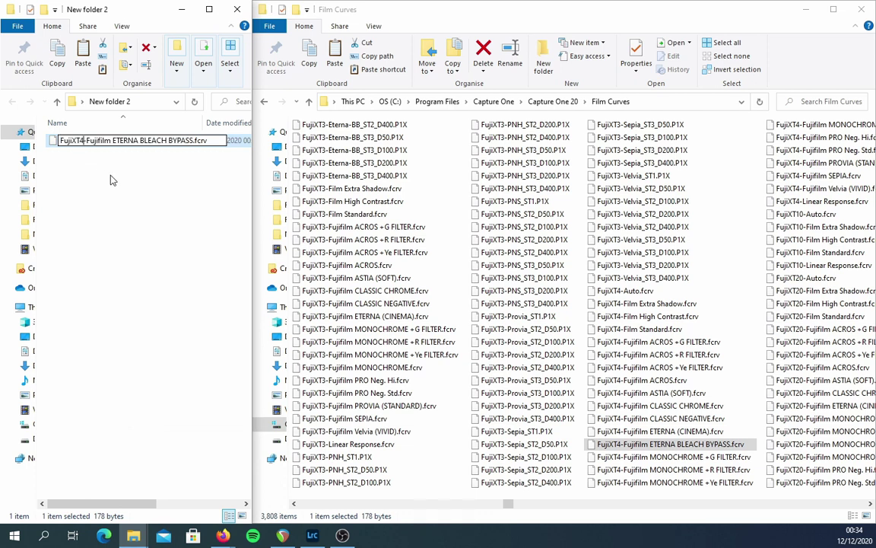
key("BackSpace")
type("3")
key("Return")
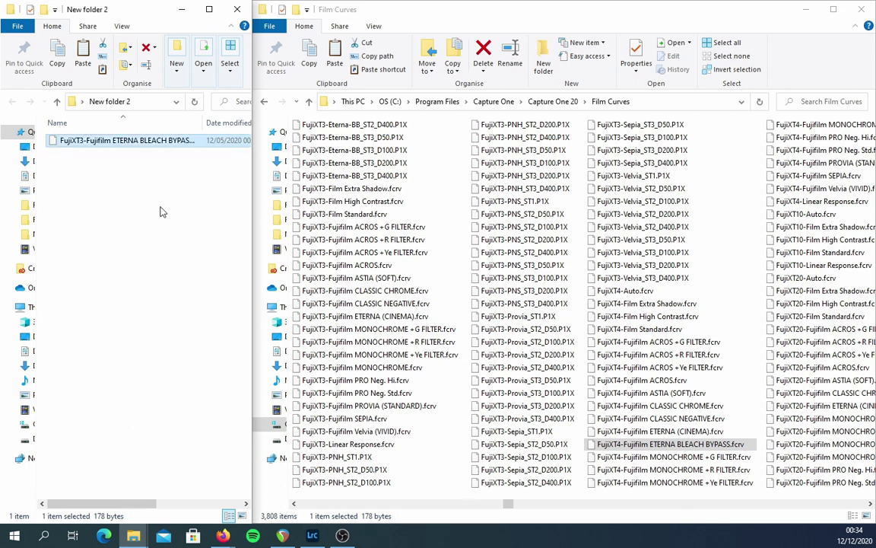
left_click_drag(143, 142, 415, 220)
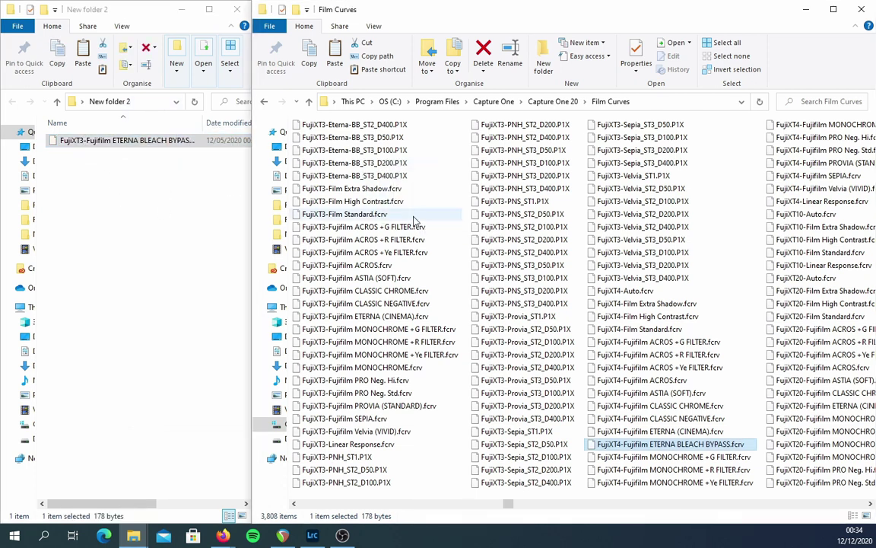
left_click(405, 185)
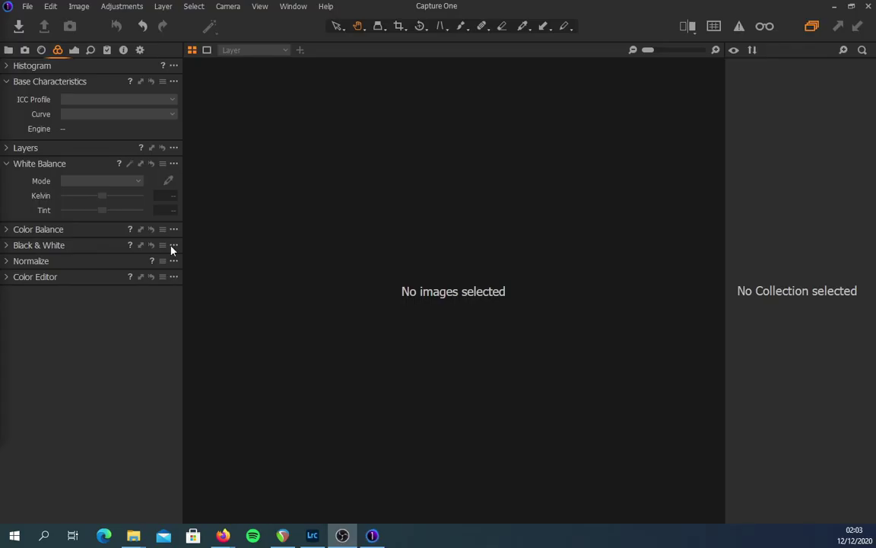
- Import the two raw photos from New folder 2 into Capture One
left_click(30, 7)
left_click(64, 93)
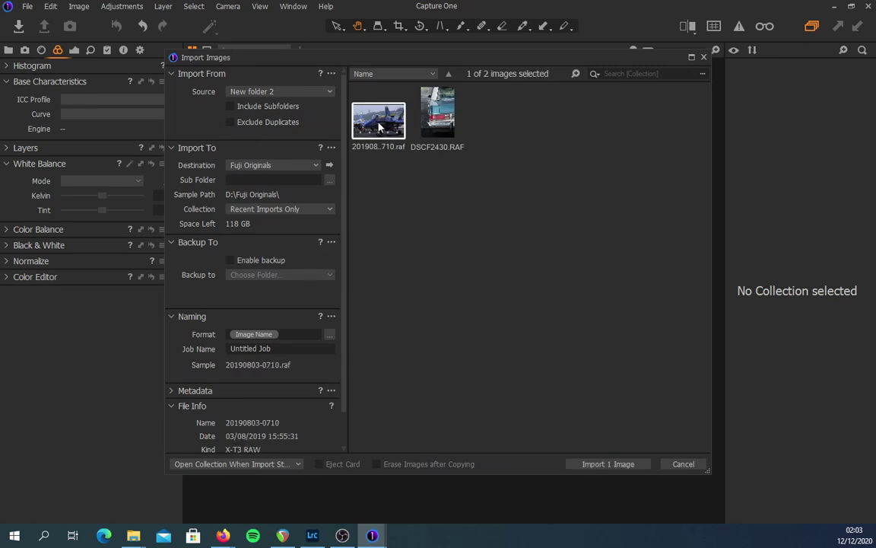
left_click(612, 466)
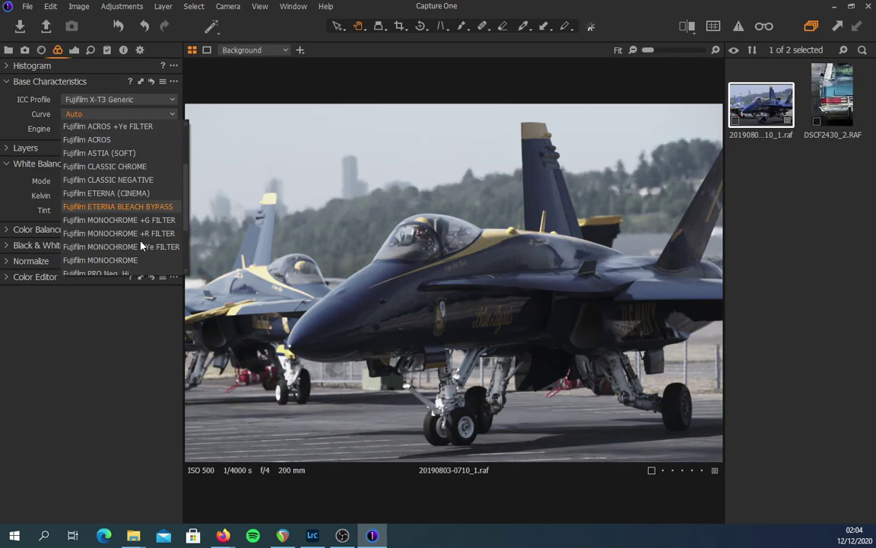
- Apply ETERNA BLEACH BYPASS to the jet photo and CLASSIC NEGATIVE to the DSCF2430 car photo
scroll(141, 245, "down", 1)
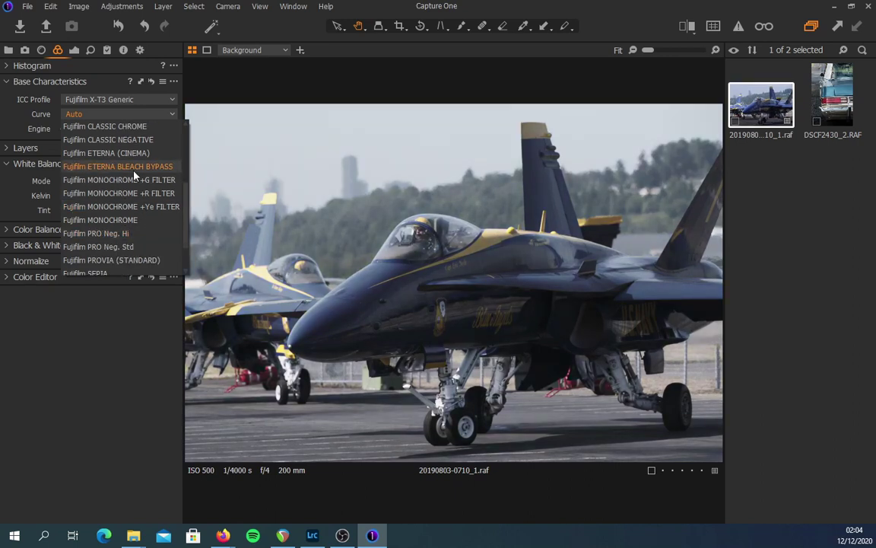
left_click(134, 172)
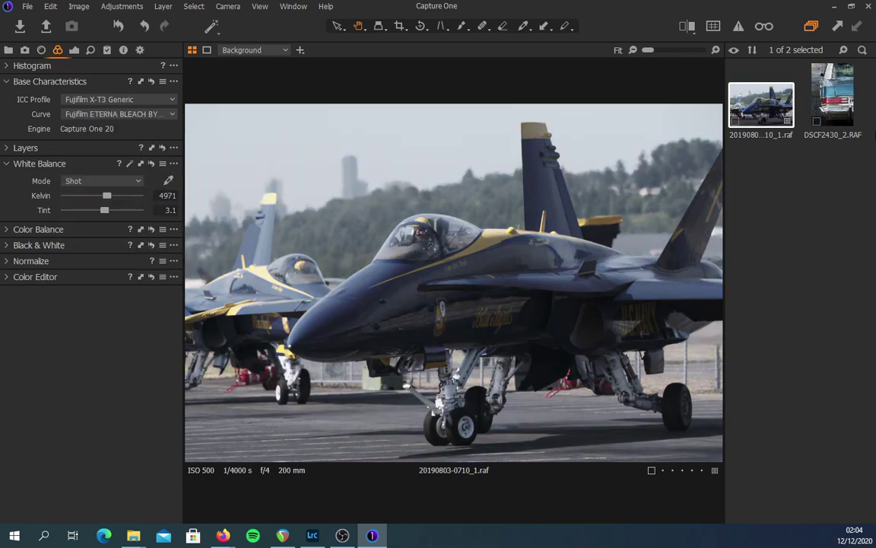
left_click(831, 95)
left_click(145, 113)
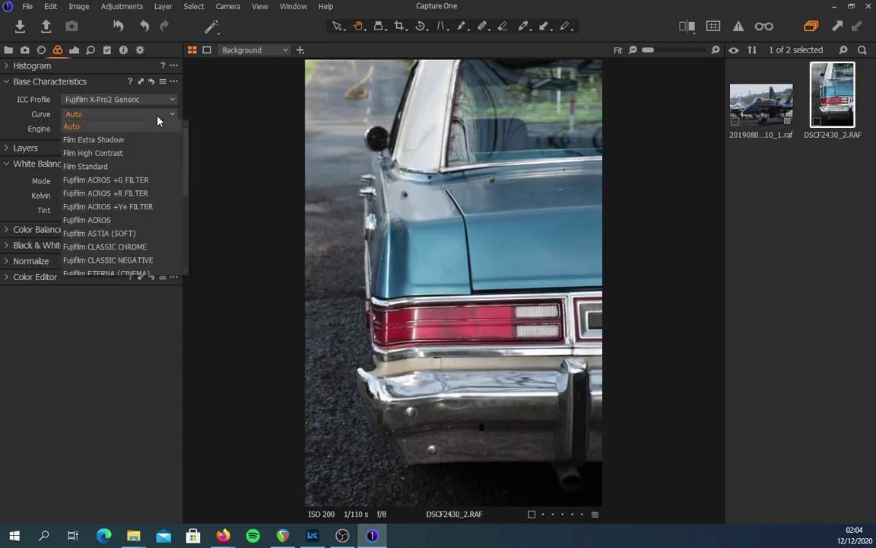
left_click(150, 260)
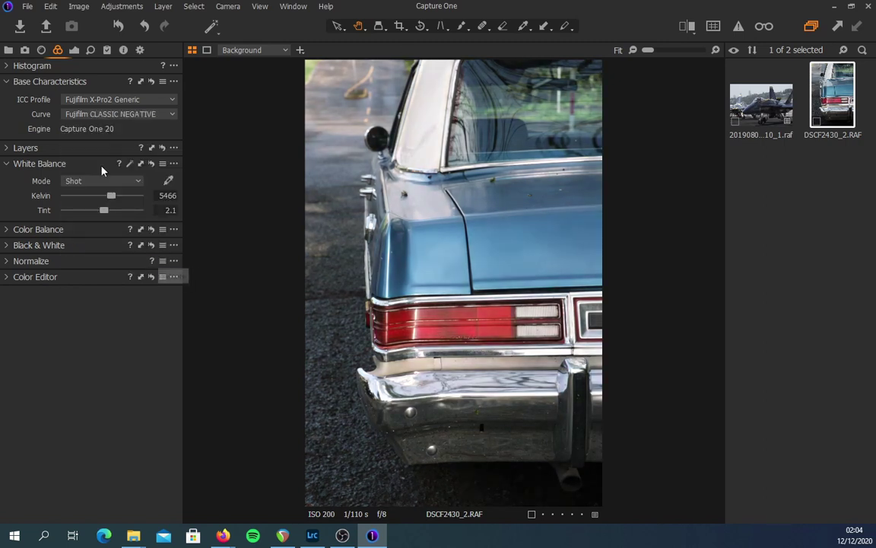